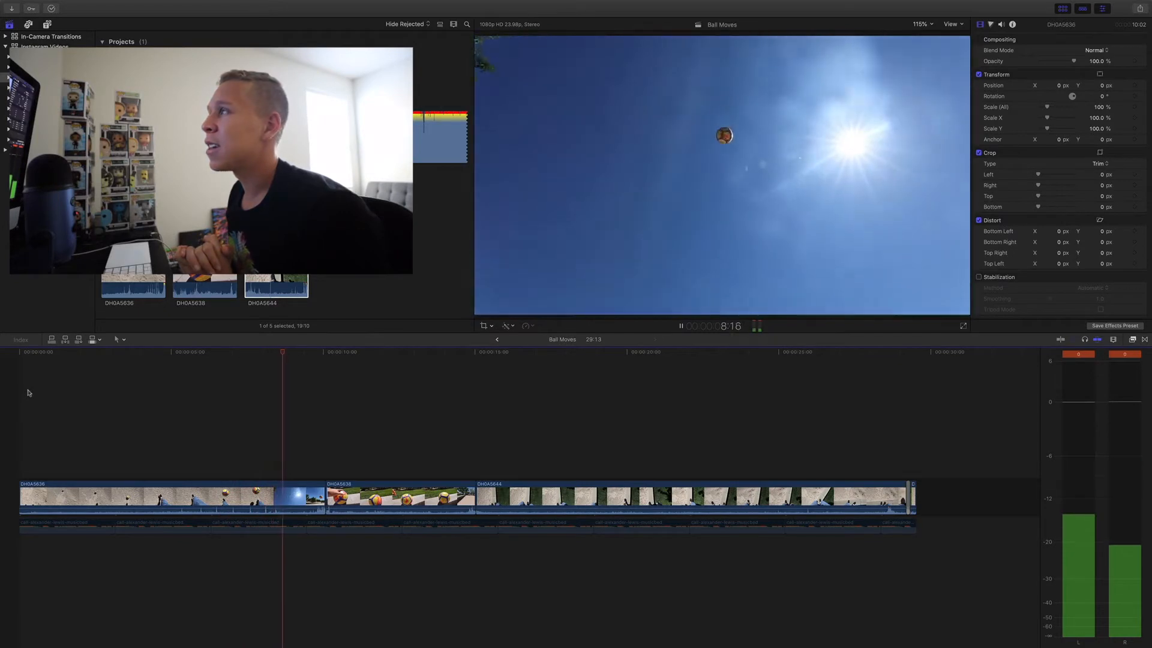
# - Play back the first cut, from clip DH0A5636 into clip DH0A5638, and stop at the edit point
pyautogui.press('space')
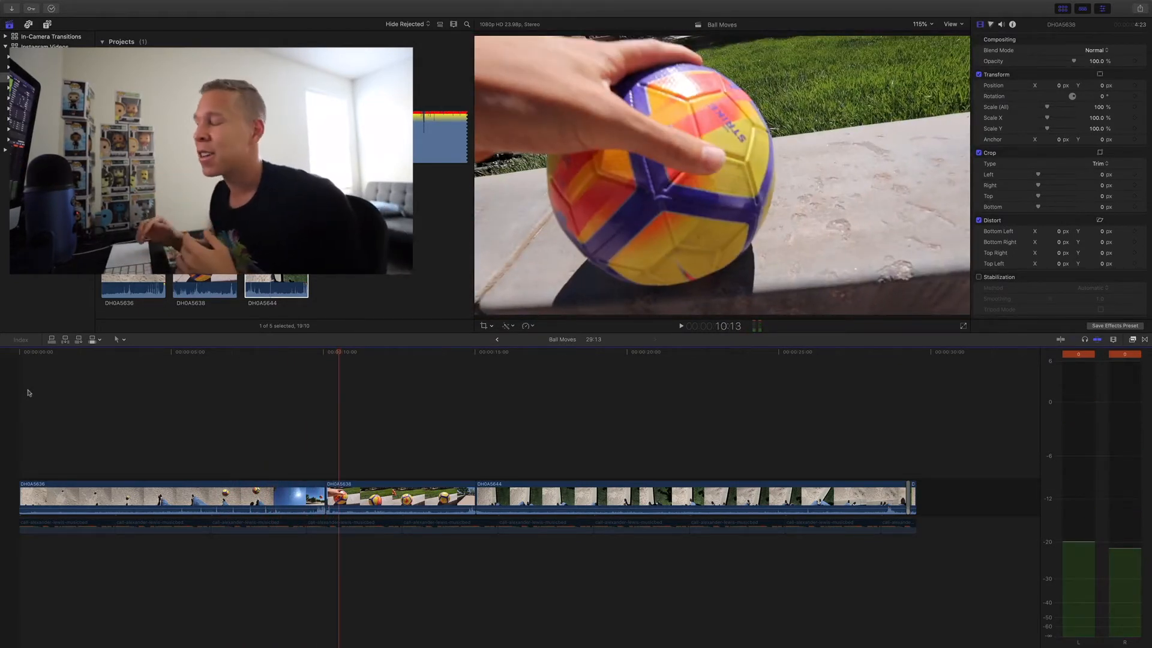
pyautogui.click(296, 459)
pyautogui.press('l')
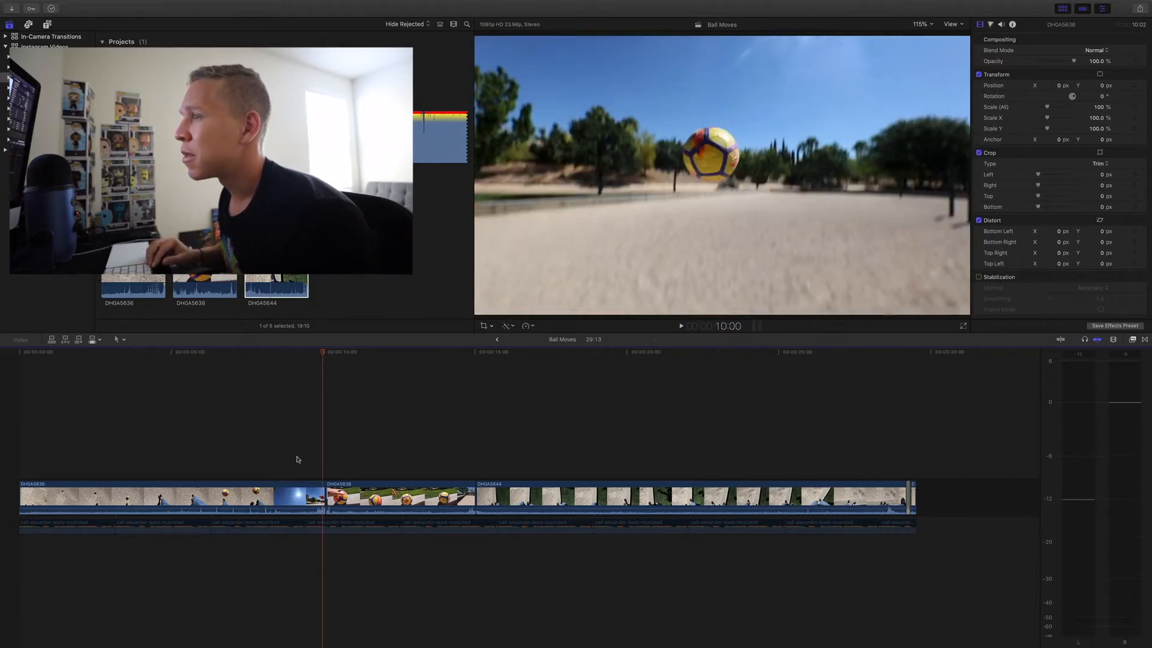
pyautogui.press('k')
pyautogui.press('l')
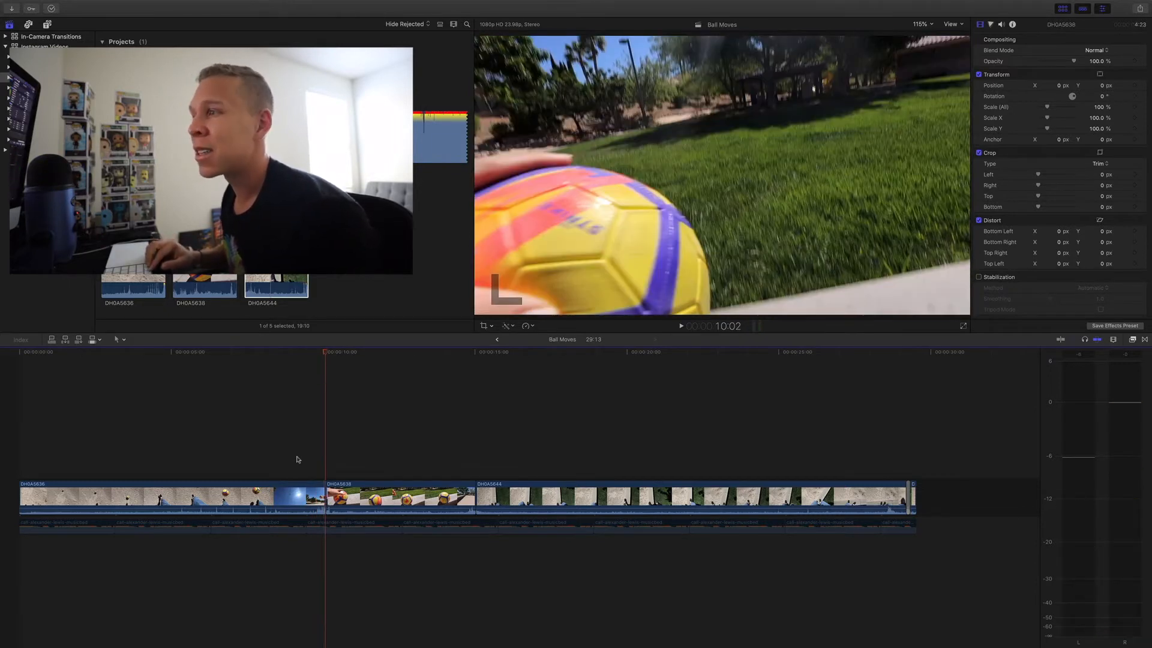
# - Examine the end of clip DH0A5636 frame by frame, going backward from the first cut to the ball in the sky
pyautogui.press('Left')
pyautogui.press('Left')
pyautogui.press('Left')
pyautogui.press('Left')
pyautogui.press('Left')
pyautogui.press('Left')
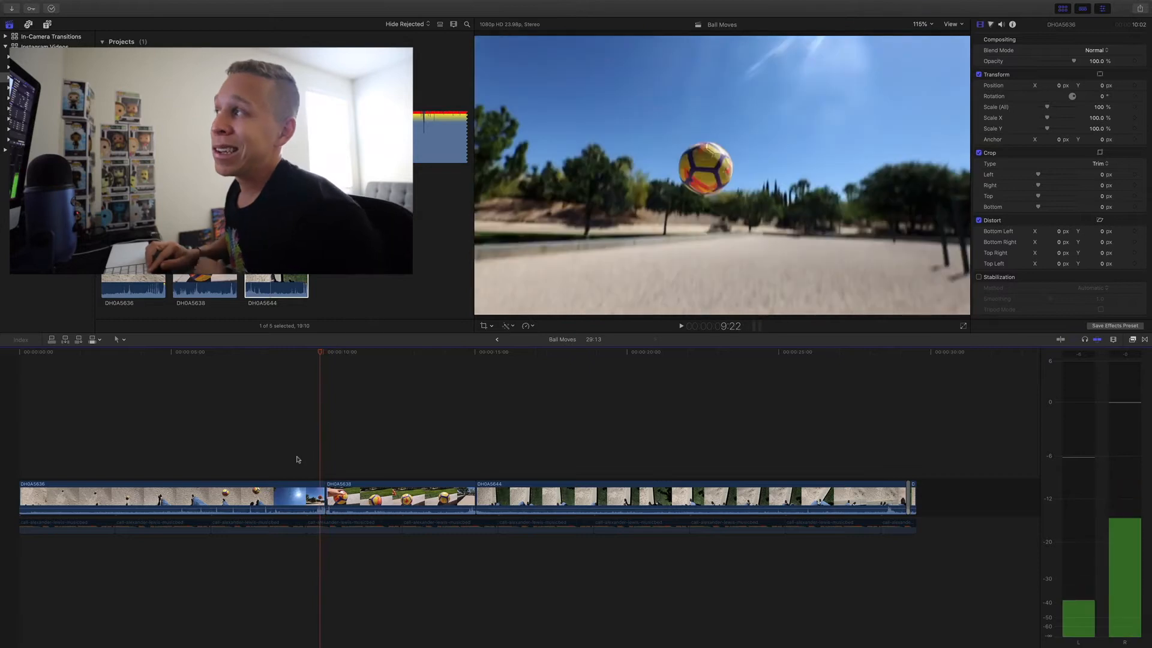
pyautogui.press('Left')
pyautogui.press('Left')
pyautogui.press('Left')
pyautogui.press('Left')
pyautogui.press('Left')
pyautogui.press('Left')
pyautogui.press('Left')
pyautogui.press('Left')
pyautogui.press('Left')
pyautogui.press('Left')
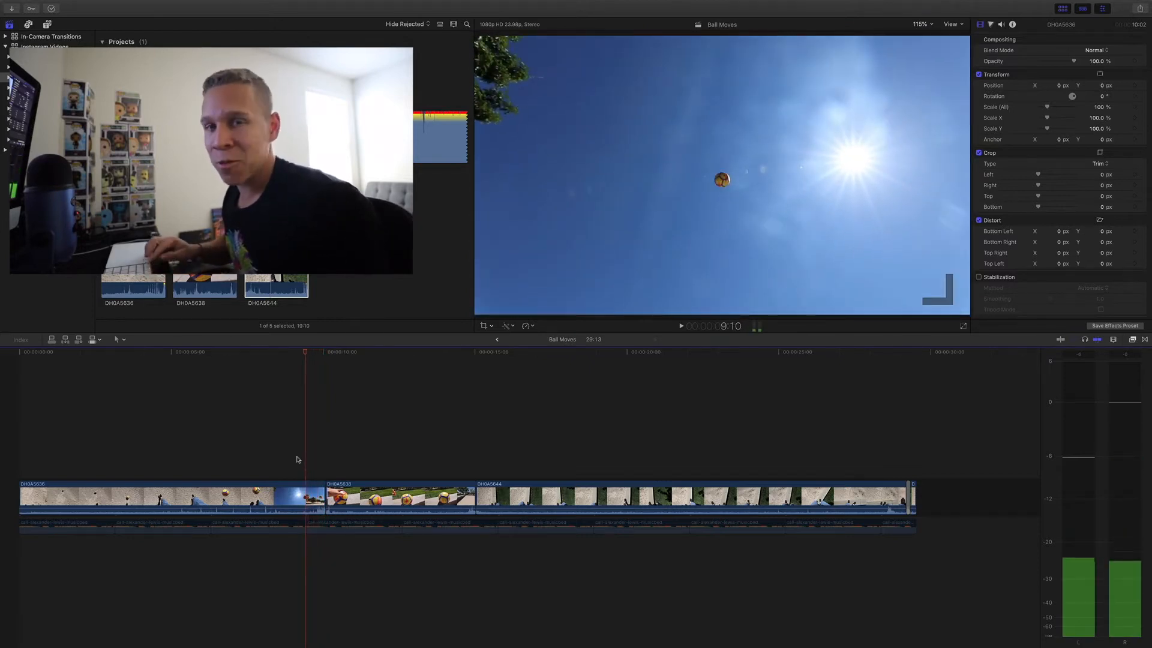
# - Replay the first cut from the ball in the air, including once from the kick, into clip DH0A5638
pyautogui.press('space')
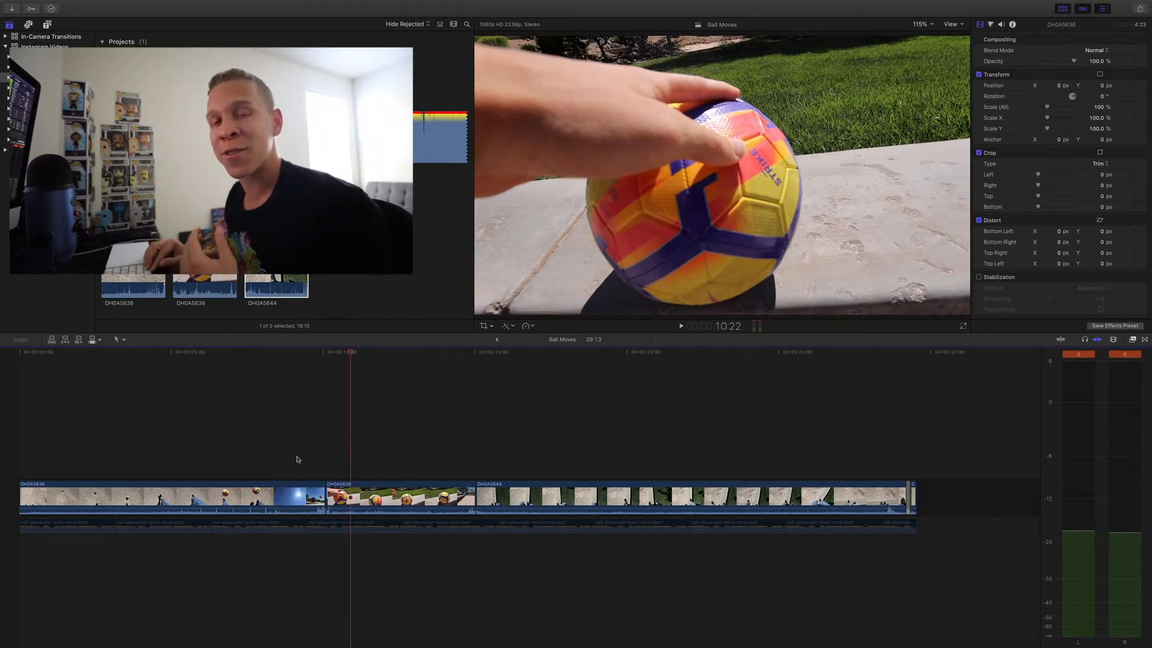
pyautogui.click(237, 460)
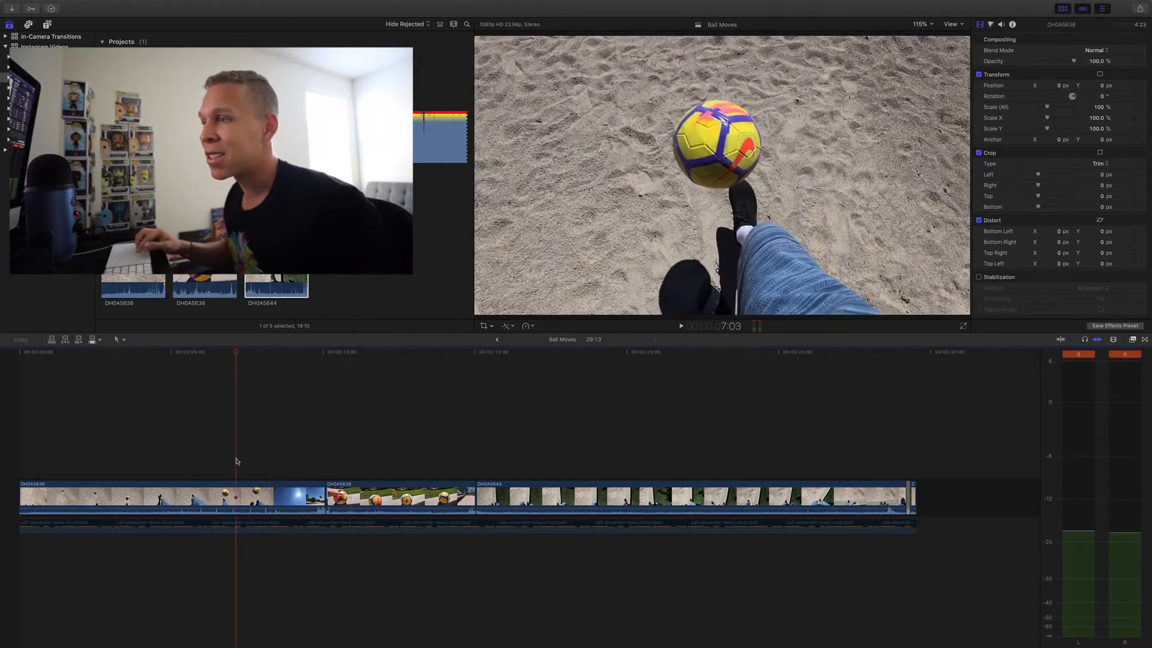
pyautogui.press('space')
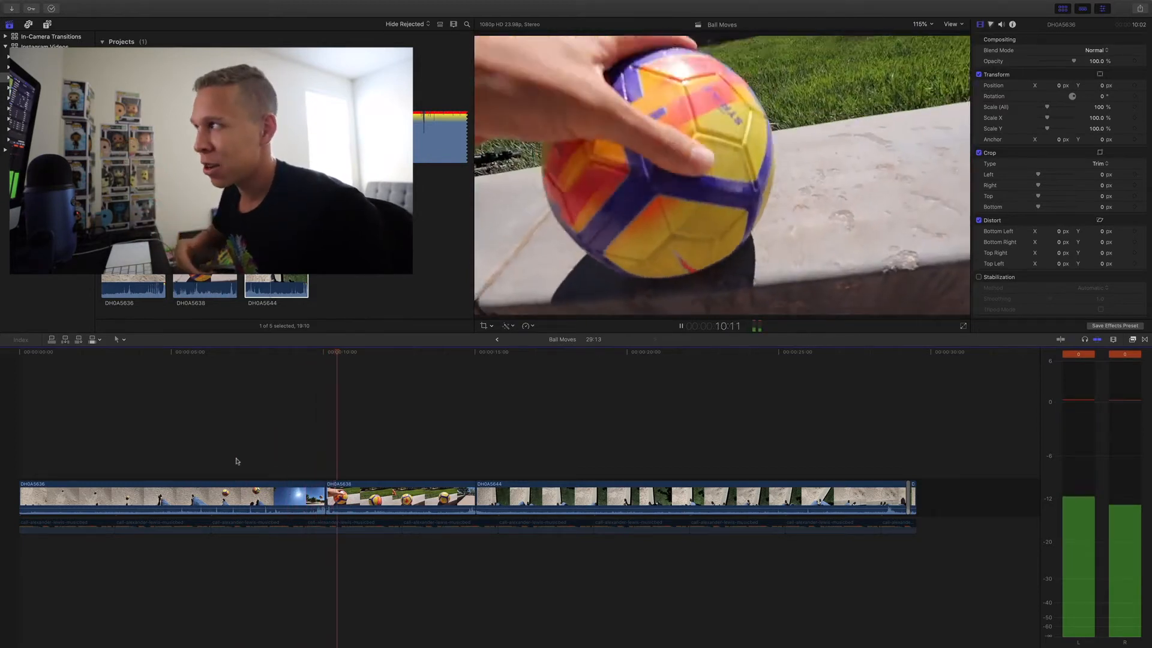
pyautogui.press('space')
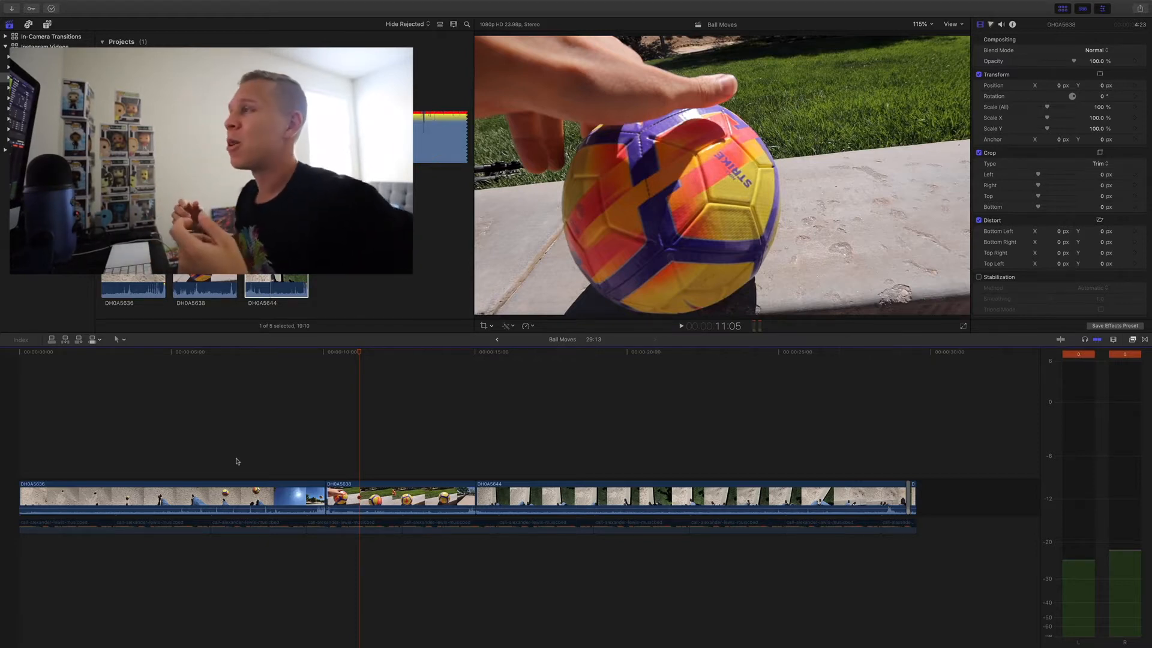
# - Play clip DH0A5638 from its start into DH0A5644, and replay the second cut from just before it
pyautogui.click(324, 453)
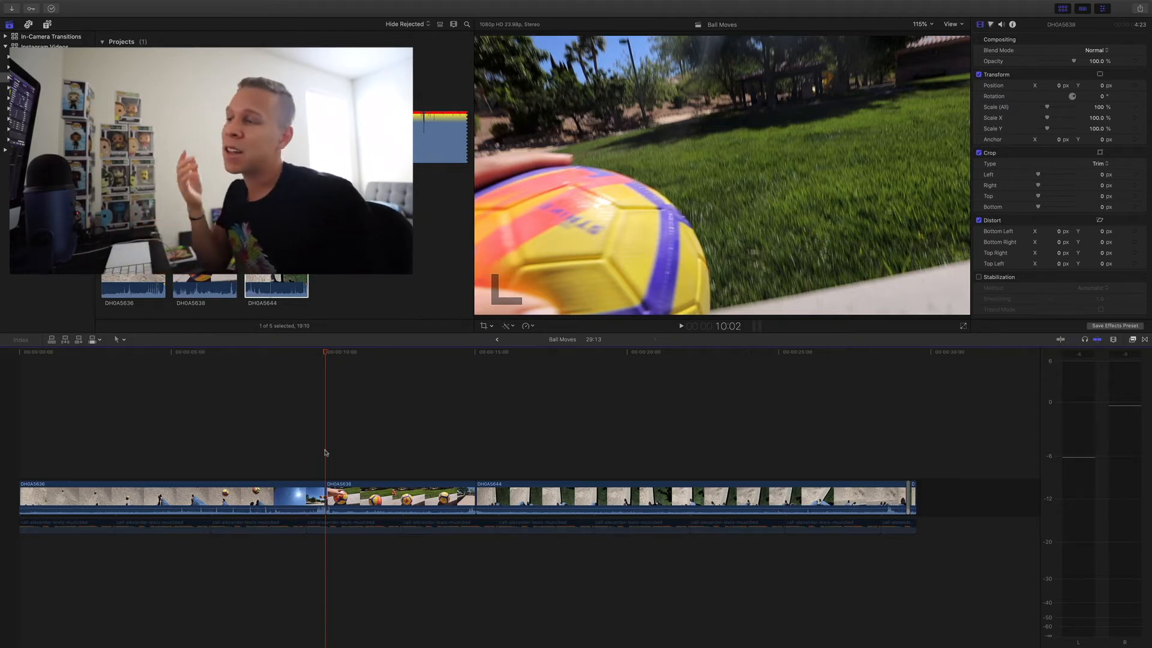
pyautogui.press('space')
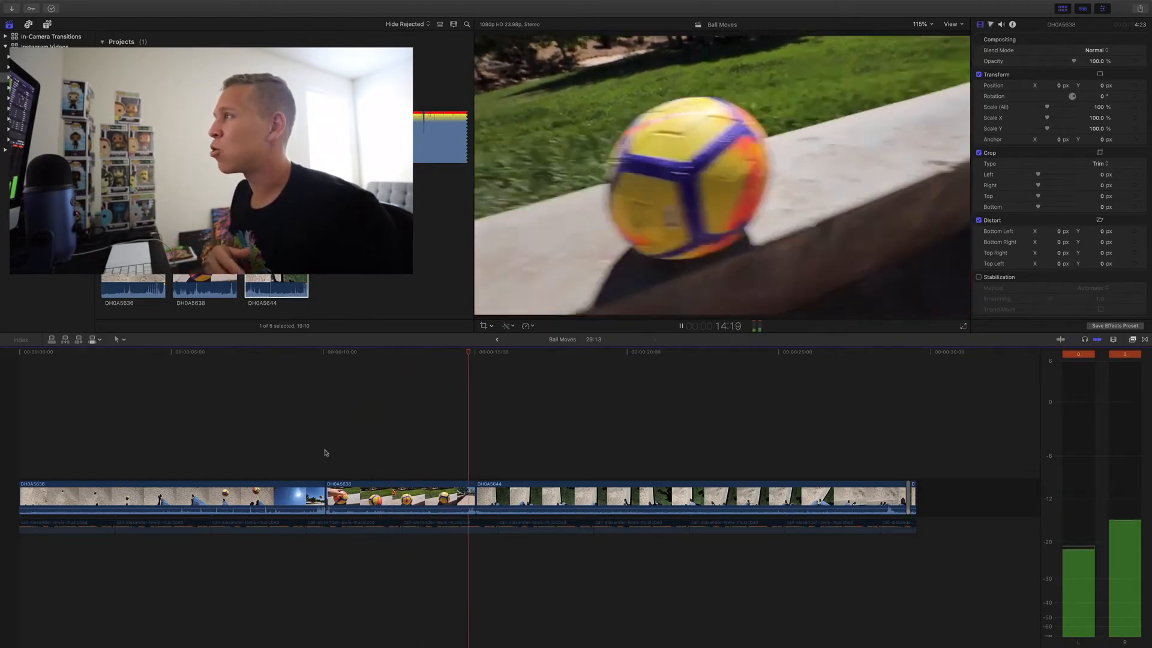
pyautogui.press('space')
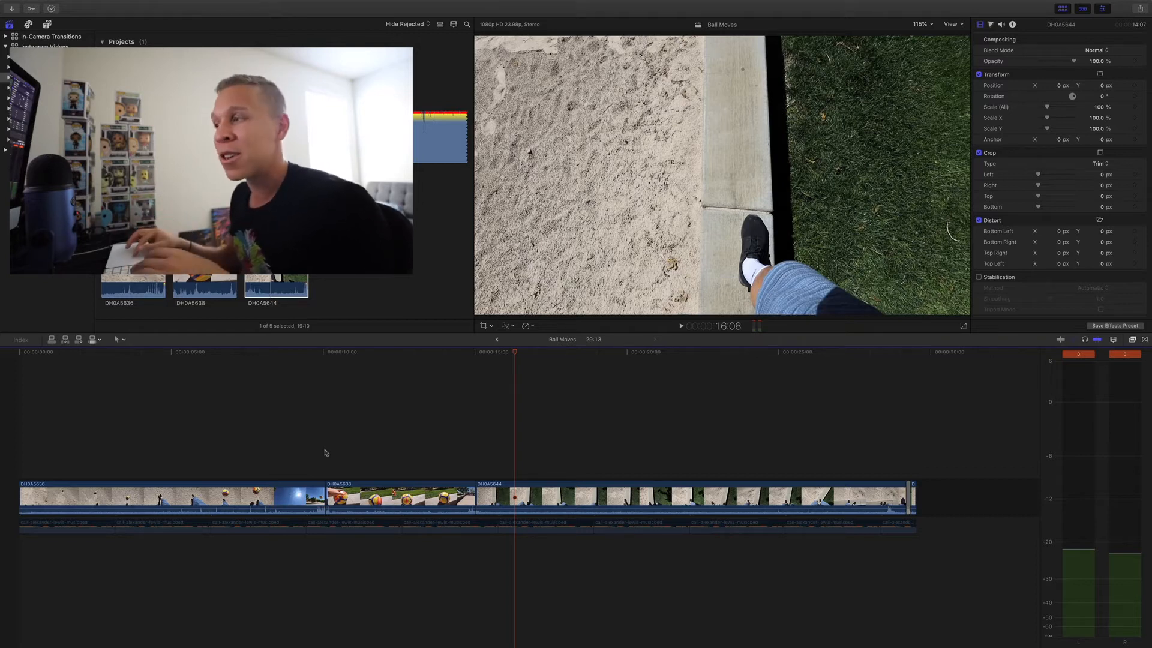
pyautogui.click(448, 452)
pyautogui.press('space')
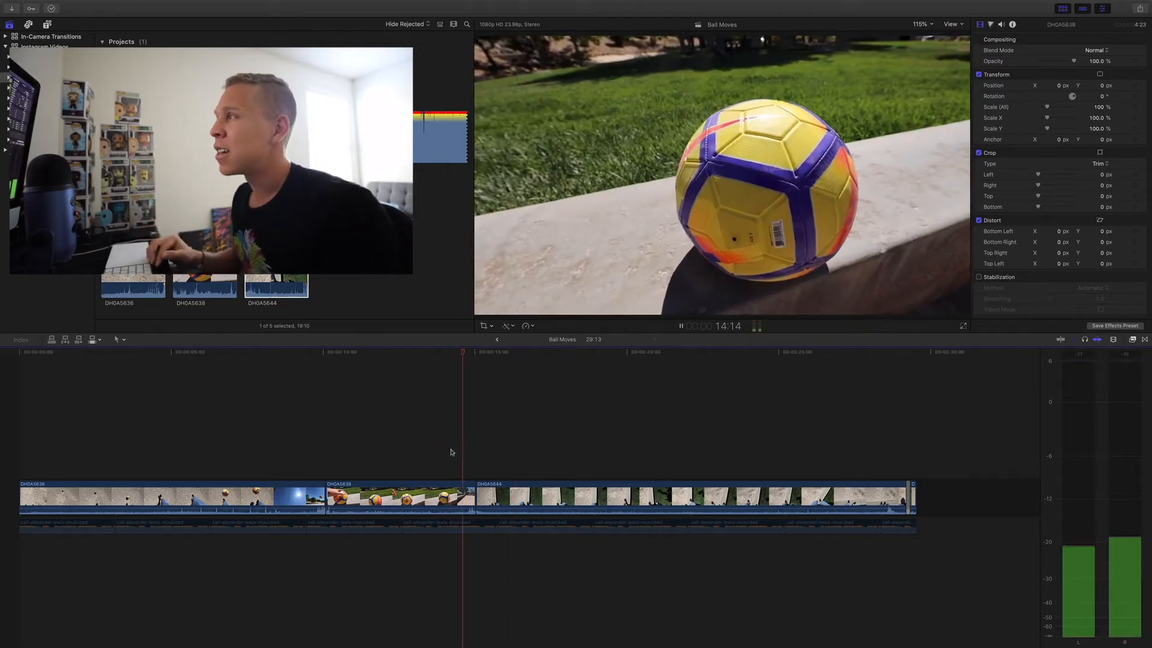
pyautogui.press('space')
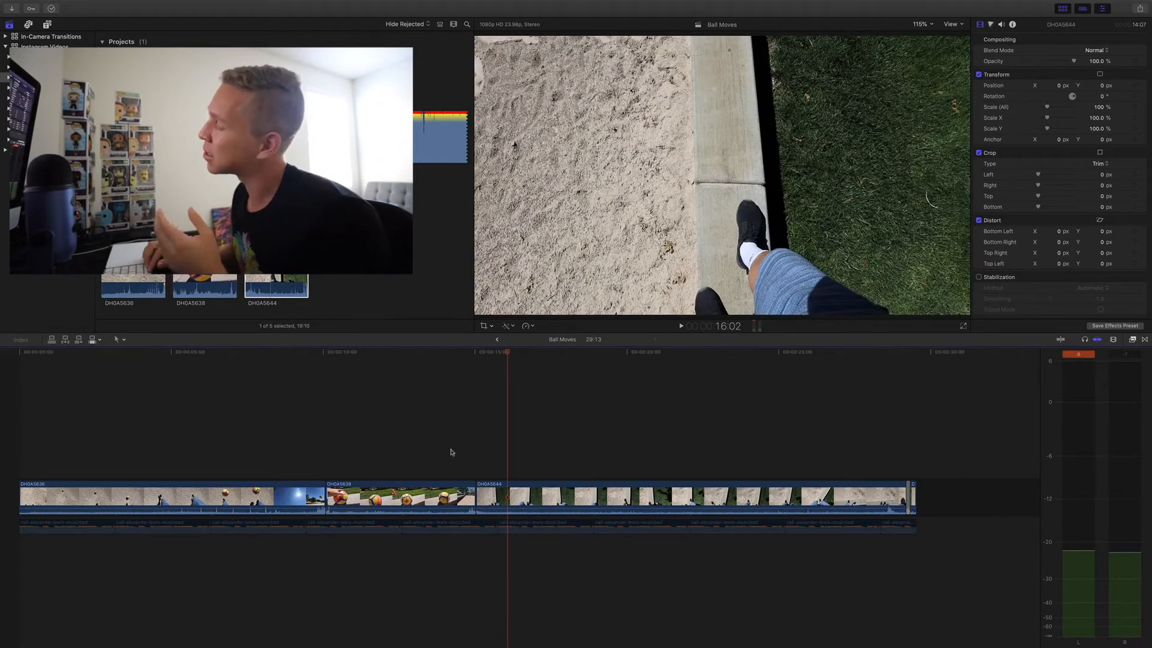
# - Examine the opening of clip DH0A5644 frame by frame, going backward across the second cut to the rolling ball
pyautogui.press('Left')
pyautogui.press('Left')
pyautogui.press('Left')
pyautogui.press('Left')
pyautogui.press('Left')
pyautogui.press('Left')
pyautogui.press('Left')
pyautogui.press('Left')
pyautogui.press('Left')
pyautogui.press('Left')
pyautogui.press('Left')
pyautogui.press('Left')
pyautogui.press('Left')
pyautogui.press('Left')
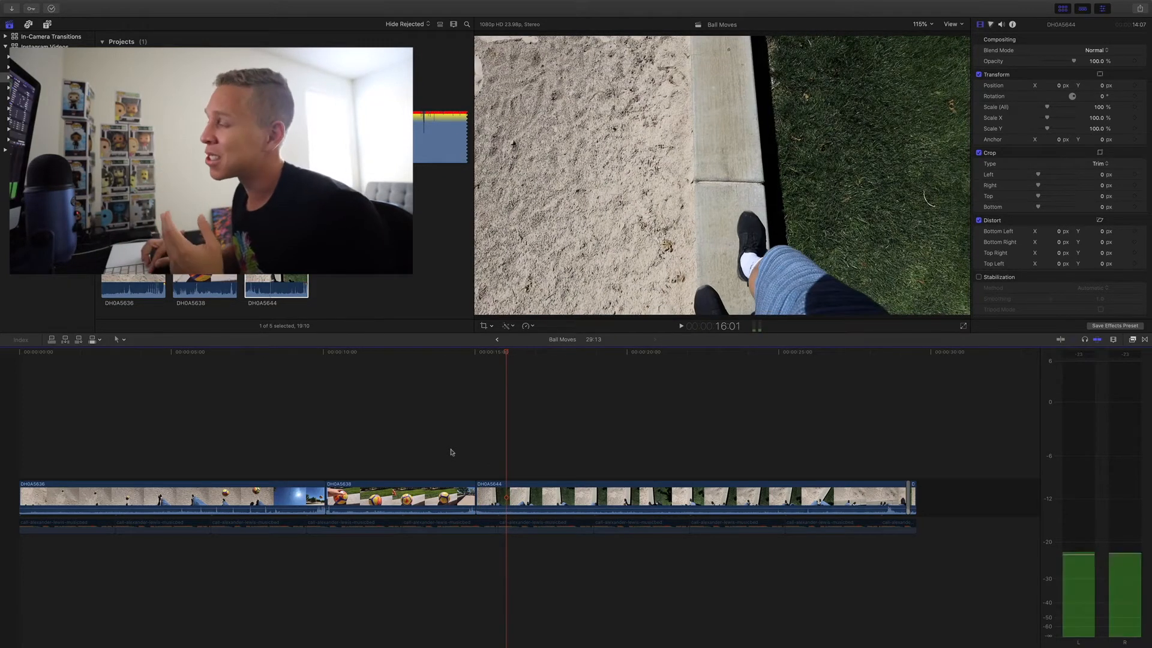
pyautogui.press('Left')
pyautogui.press('Left')
pyautogui.press('Left')
pyautogui.press('Left')
pyautogui.press('Left')
pyautogui.press('Left')
pyautogui.press('Left')
pyautogui.press('Left')
pyautogui.press('Left')
pyautogui.press('Left')
pyautogui.press('Left')
pyautogui.press('Left')
pyautogui.press('Left')
pyautogui.press('Left')
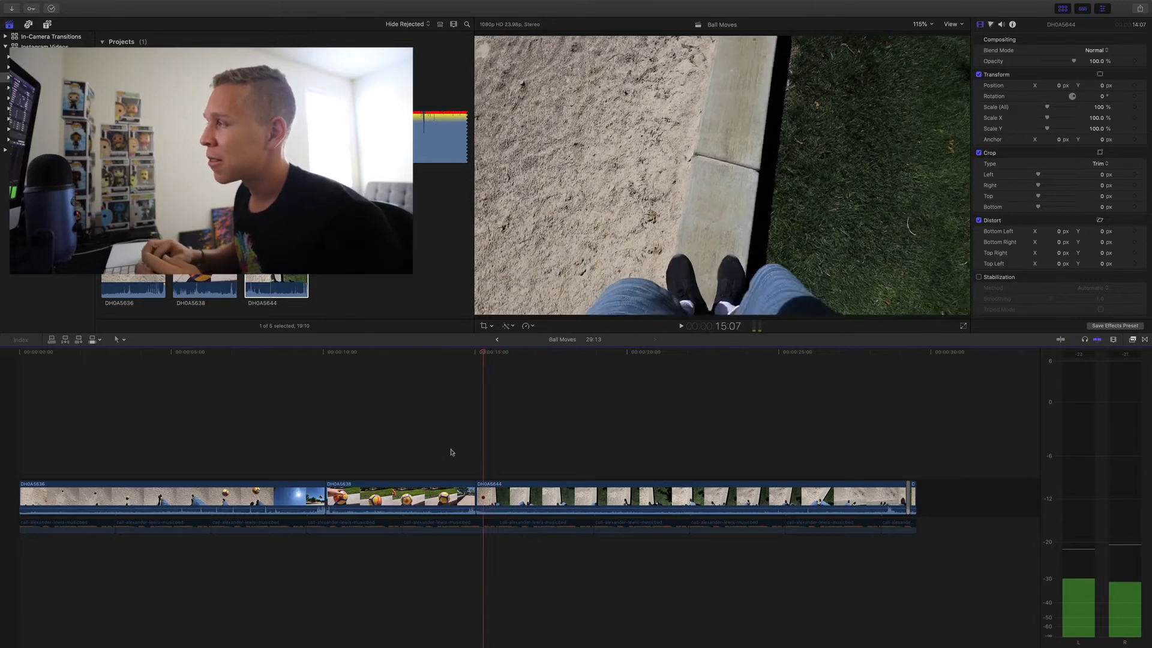
pyautogui.press('Left')
pyautogui.press('Left')
pyautogui.press('Left')
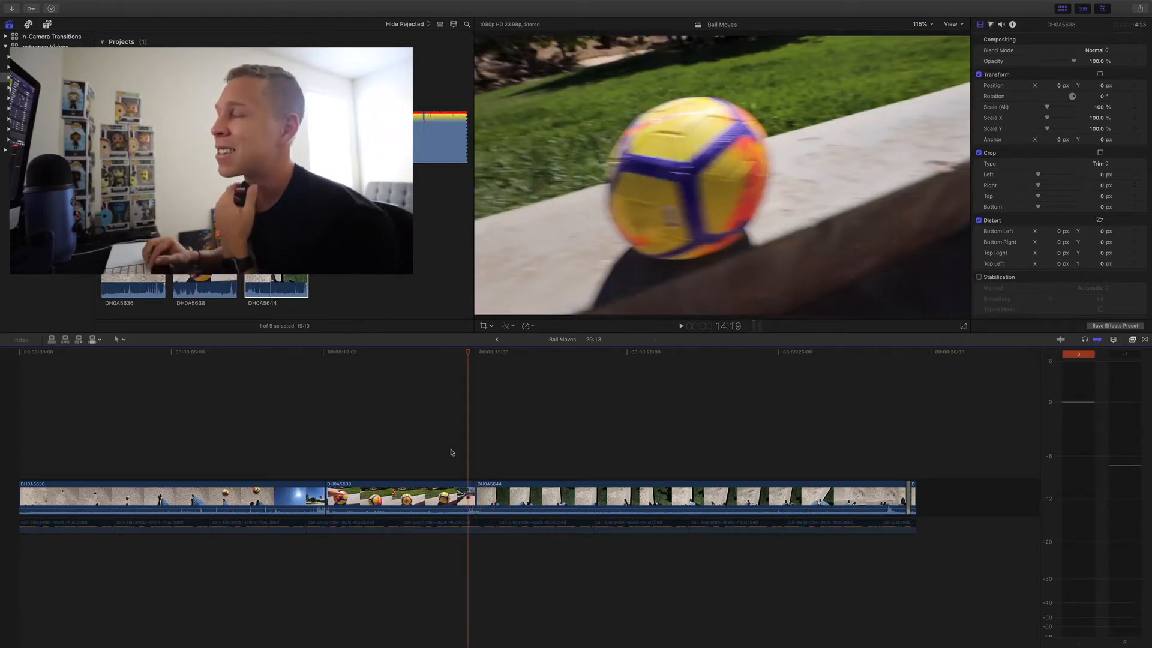
# - Examine the second cut frame by frame going forward, from the end of DH0A5638 into the start of DH0A5644
pyautogui.press('Right')
pyautogui.press('Right')
pyautogui.press('Right')
pyautogui.press('Right')
pyautogui.press('Right')
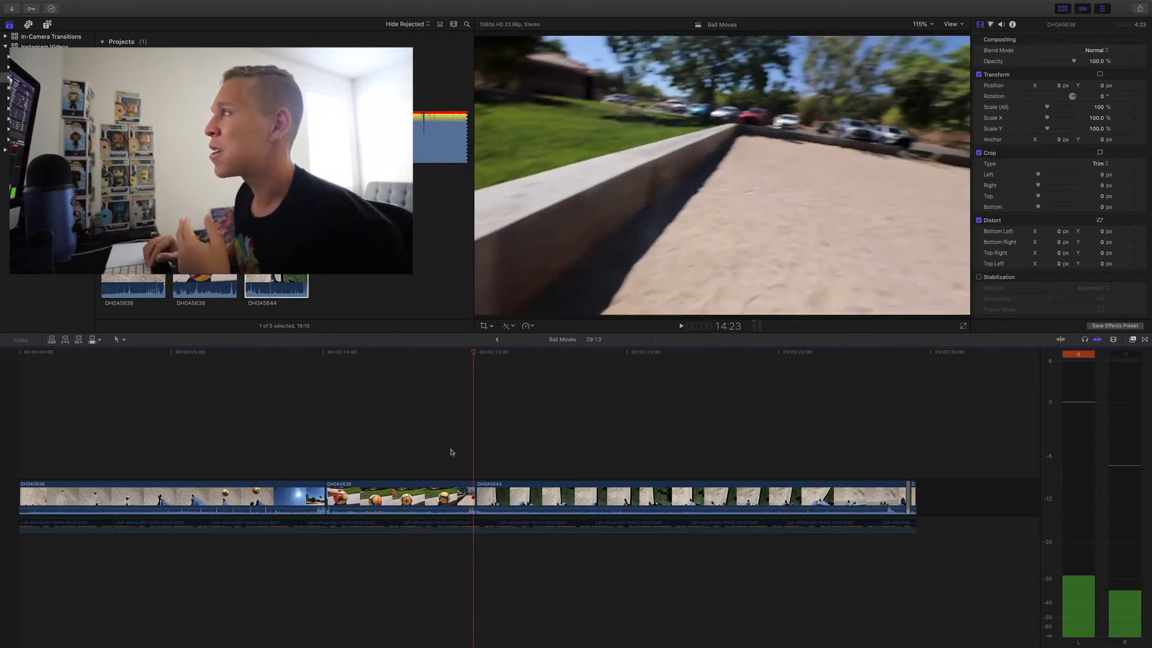
pyautogui.press('Right')
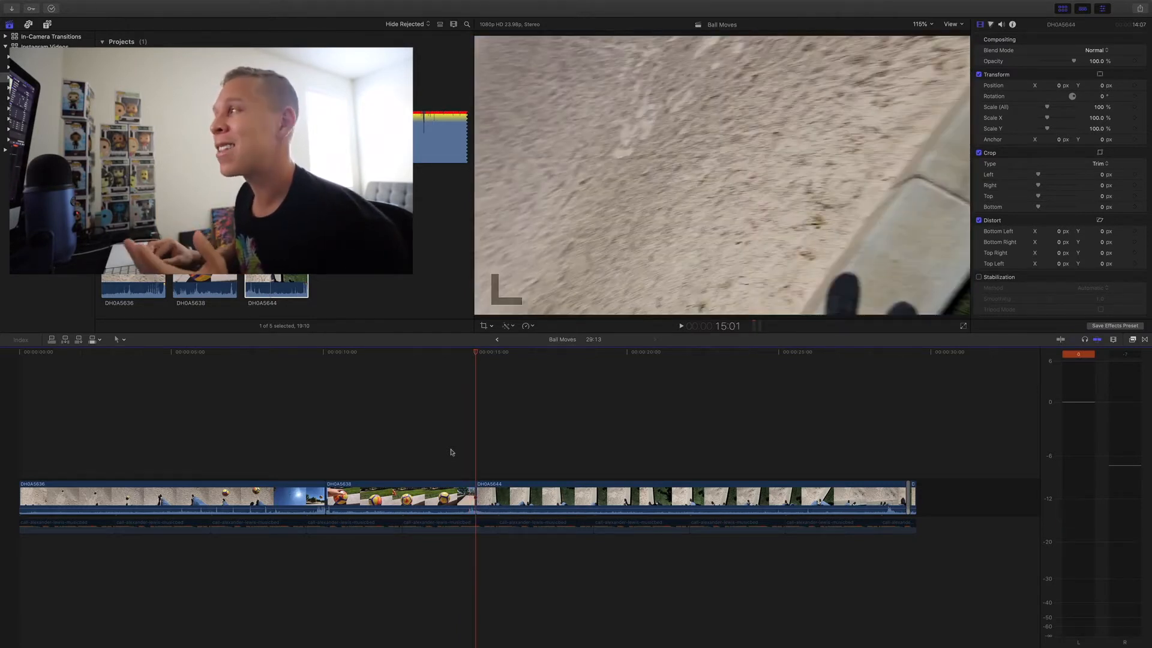
pyautogui.press('Right')
pyautogui.press('Right')
pyautogui.press('Right')
pyautogui.press('Right')
pyautogui.press('Right')
pyautogui.press('Right')
pyautogui.press('Right')
pyautogui.press('Right')
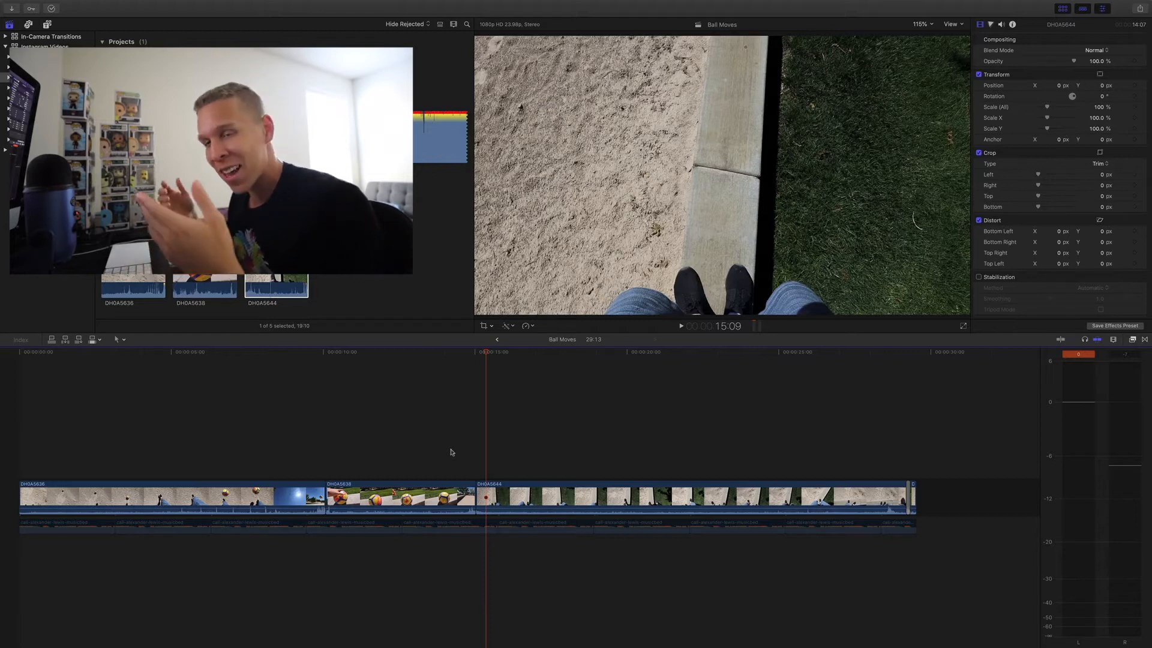
# - Play clip DH0A5644 through to the end of the timeline and take a closer look at its closing section
pyautogui.click(475, 460)
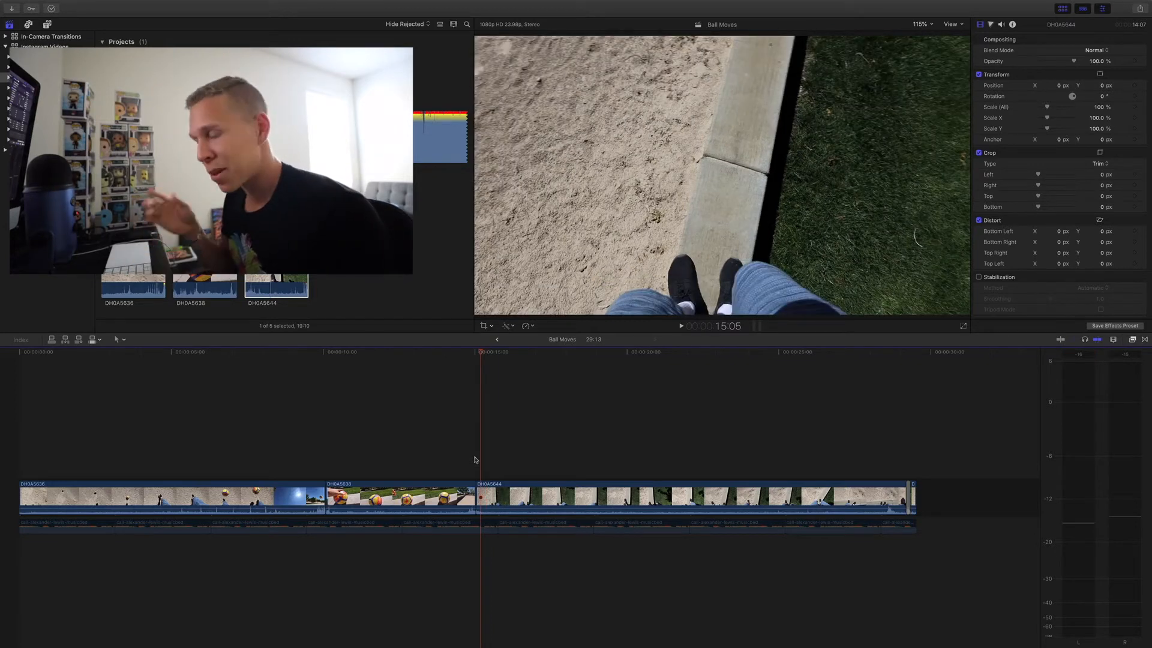
pyautogui.press('space')
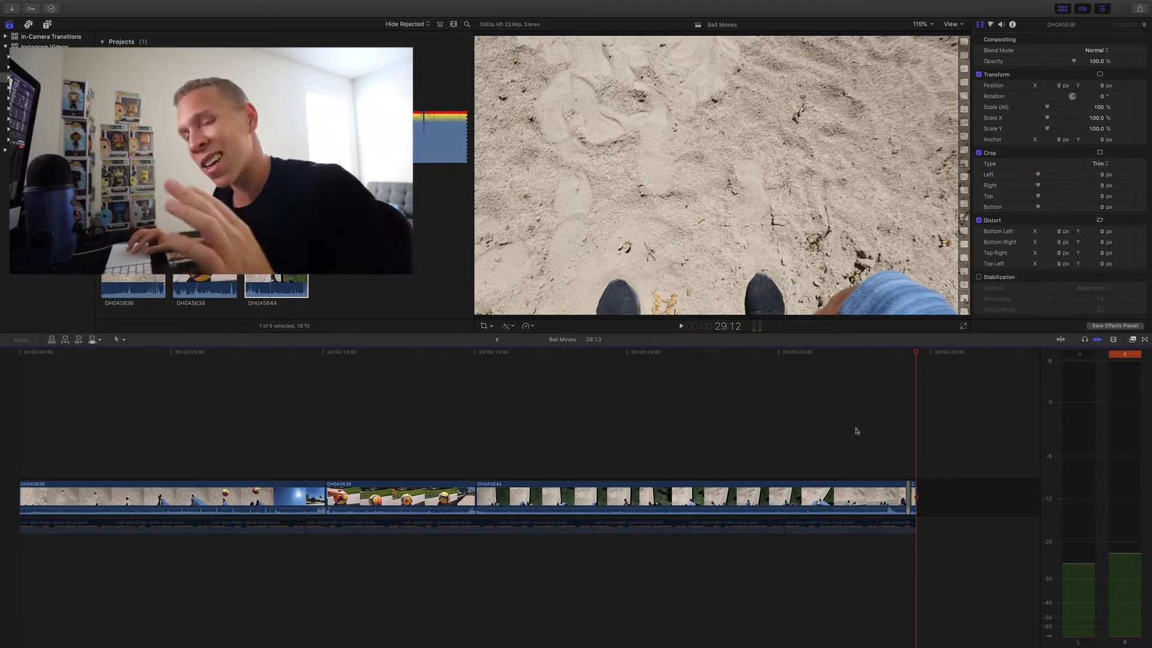
pyautogui.click(889, 469)
pyautogui.press('super+equal')
pyautogui.press('super+equal')
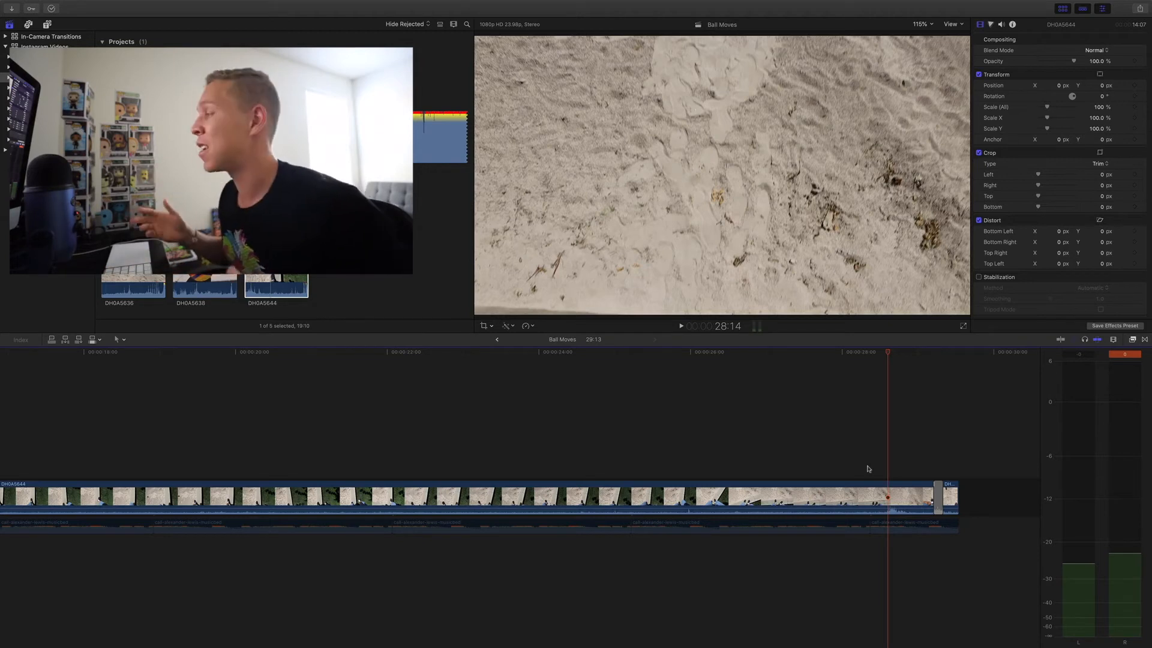
# - Compare the last frame of the project with its first frame to examine how the video loops
pyautogui.press('End')
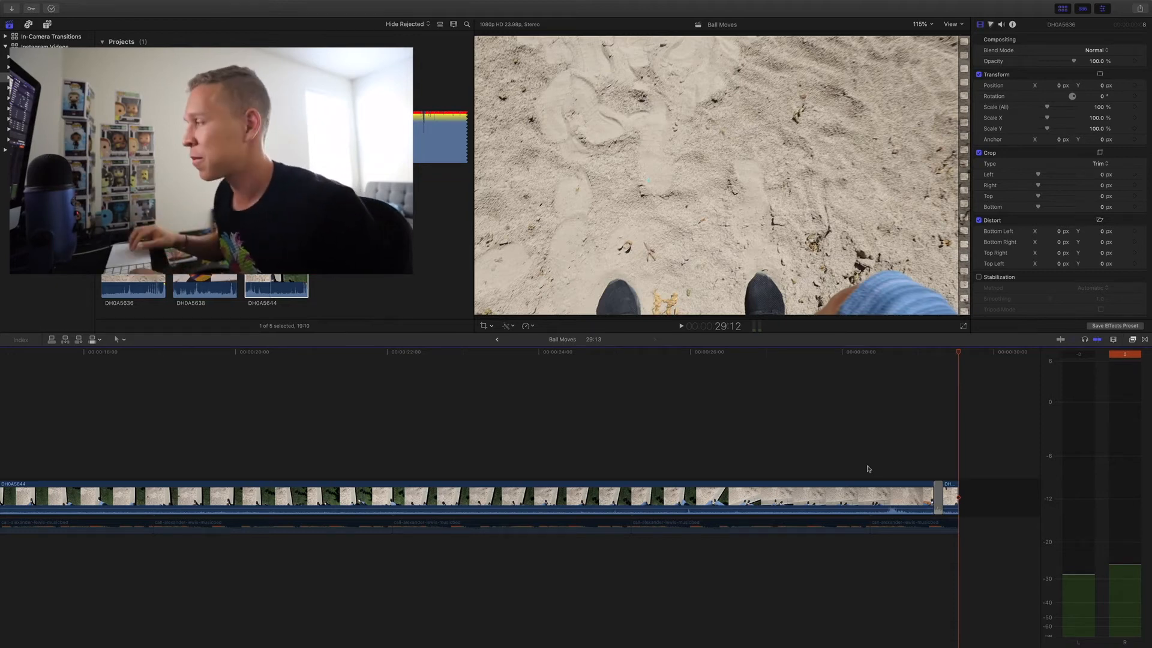
pyautogui.hscroll(-15, 867, 469)
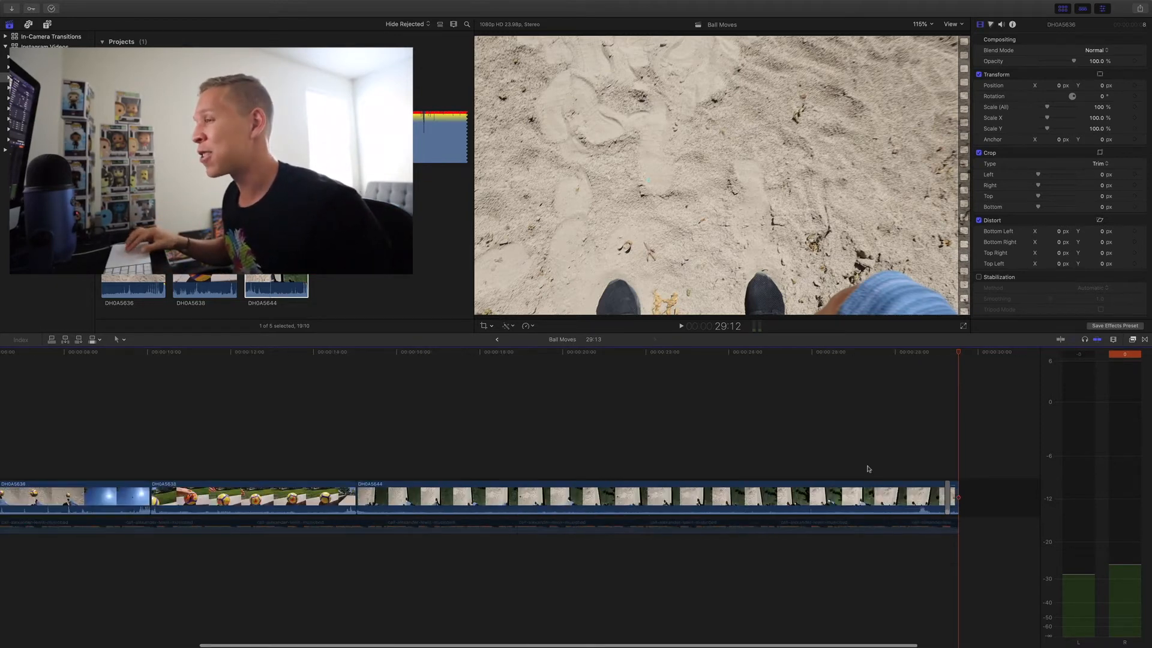
pyautogui.press('Home')
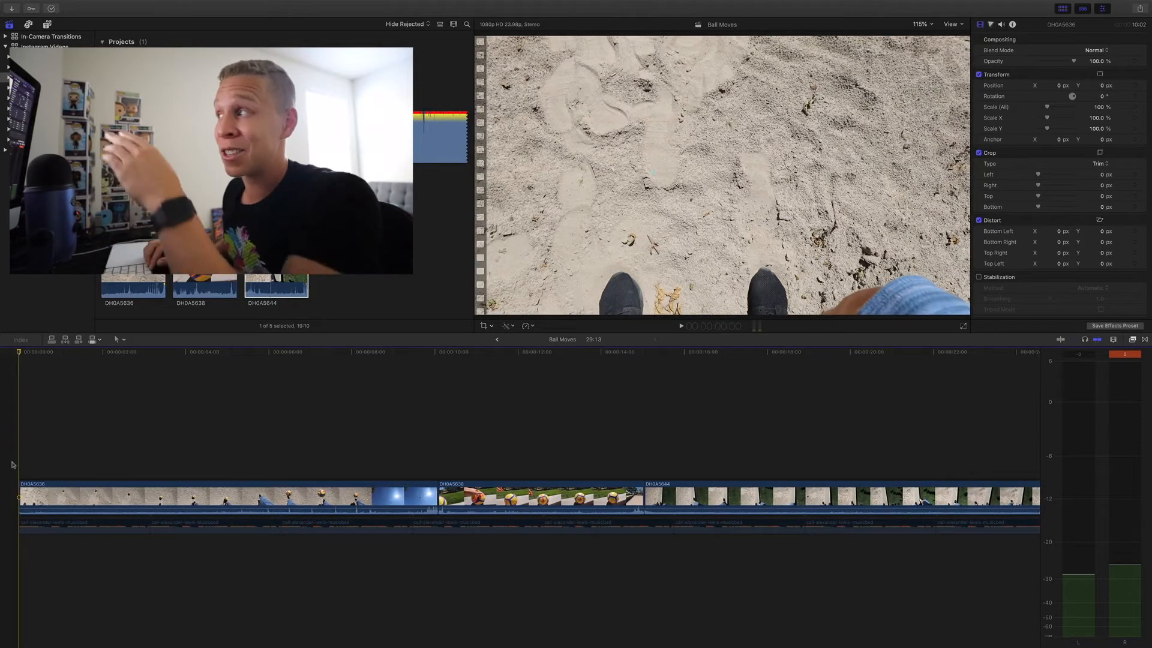
pyautogui.hscroll(10, 12, 465)
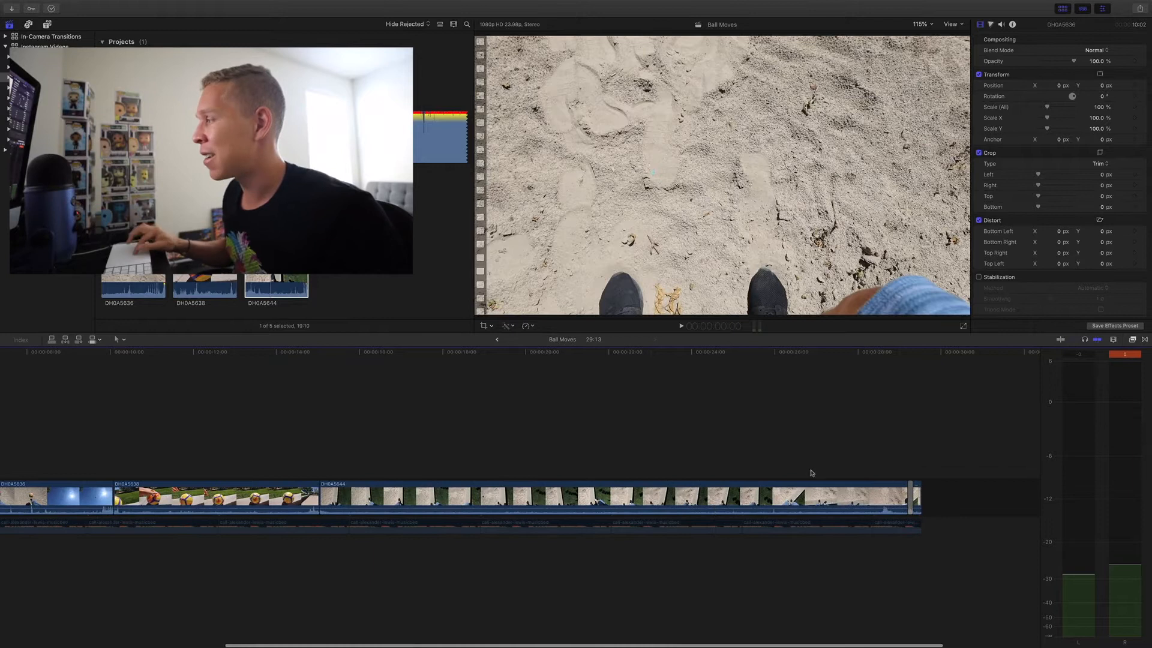
pyautogui.click(917, 460)
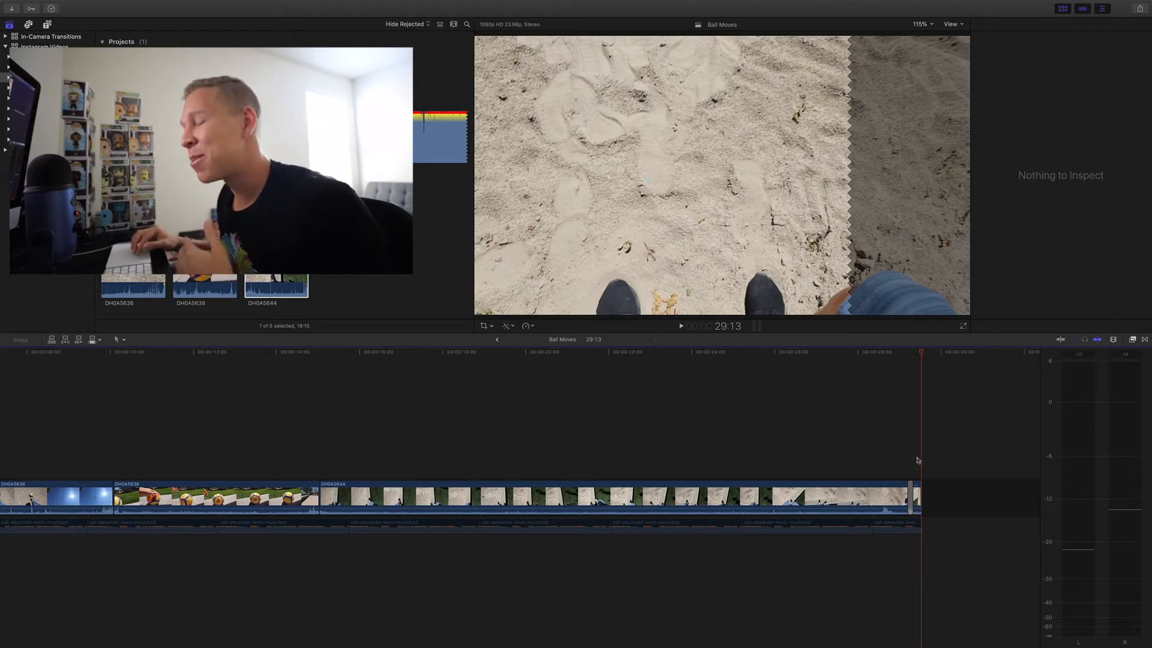
pyautogui.hscroll(-10, 919, 462)
pyautogui.click(13, 462)
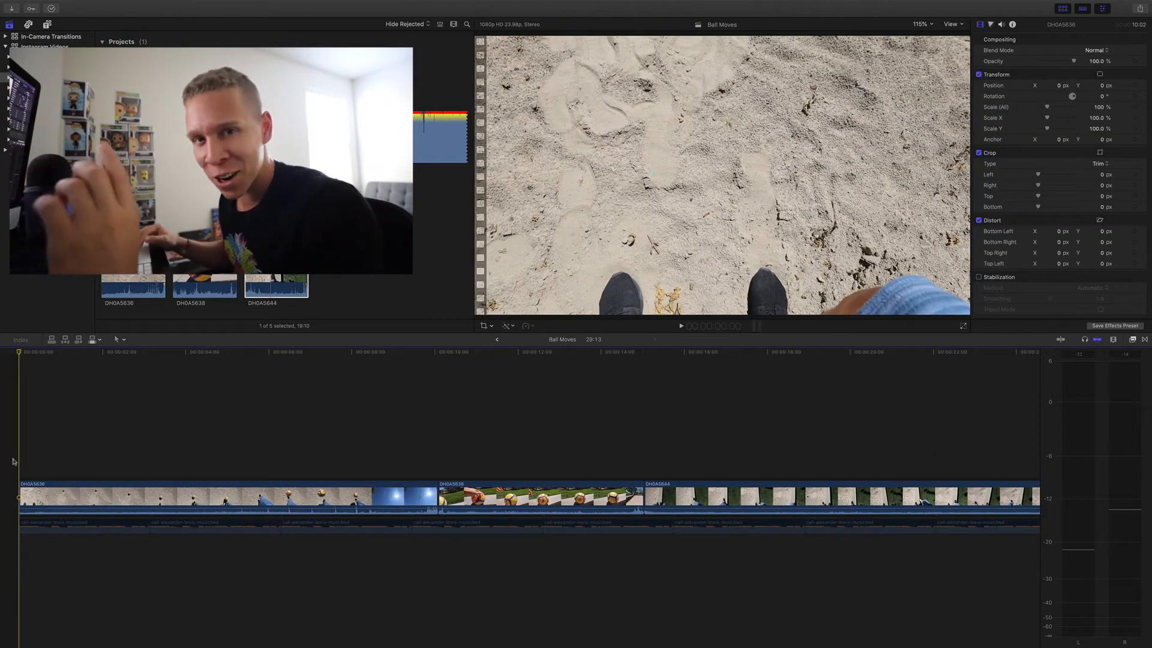
pyautogui.hscroll(10, 348, 477)
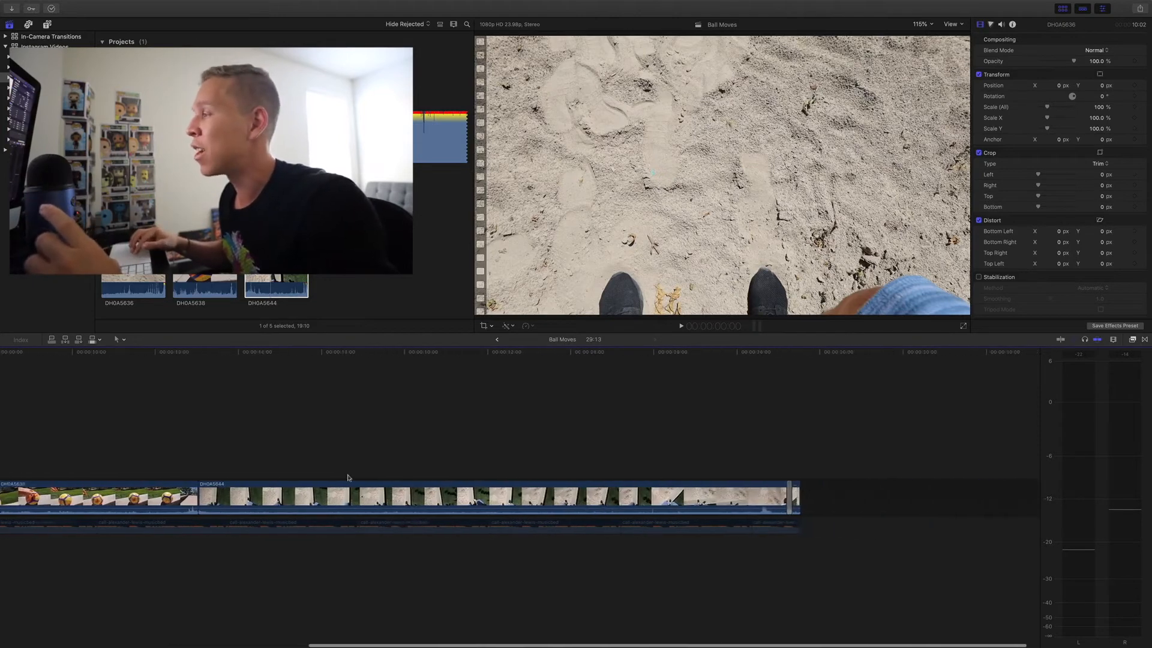
pyautogui.click(778, 450)
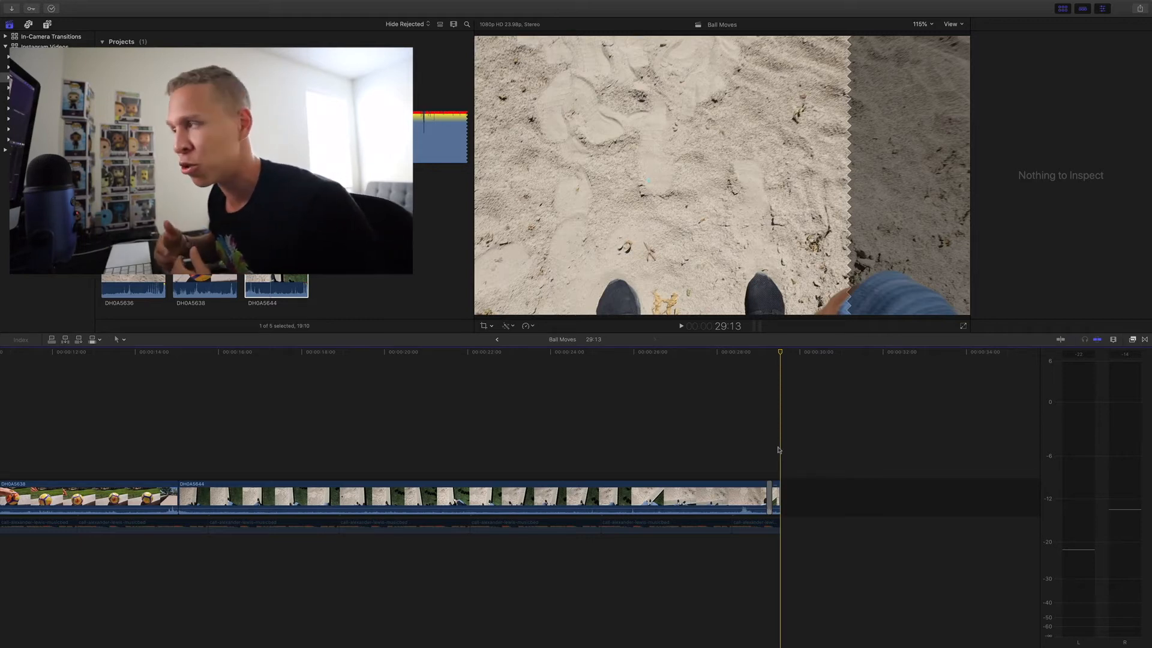
# - Delete the transition between clip DH0A5644 and the short final clip, and play back the plain cut
pyautogui.click(767, 497)
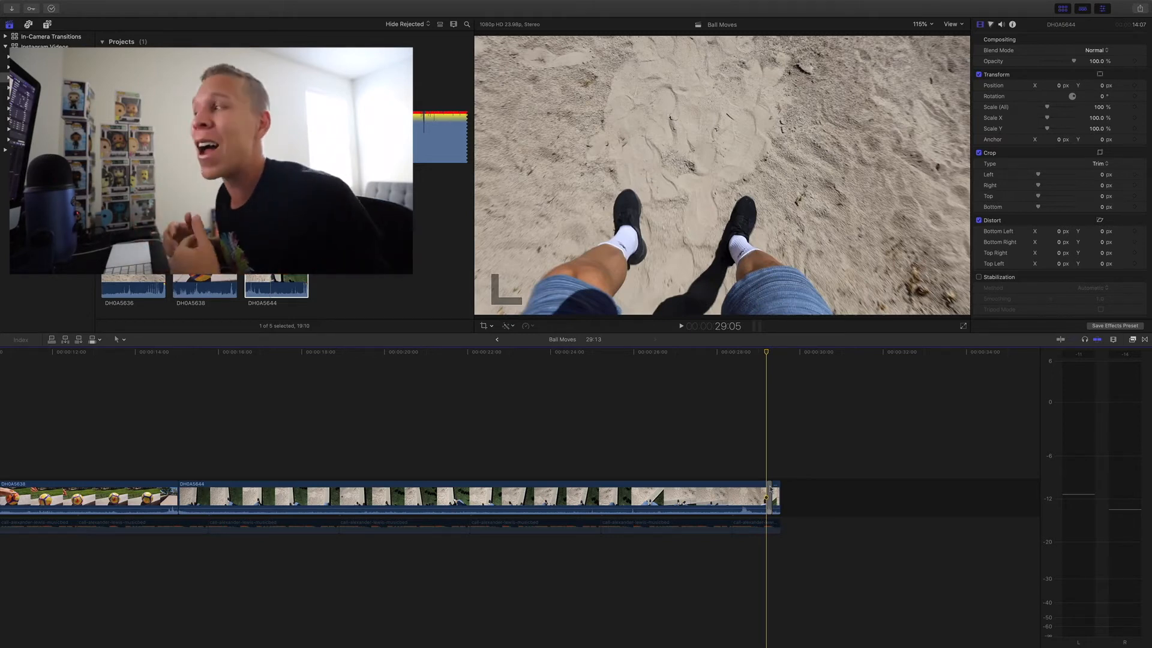
pyautogui.click(770, 497)
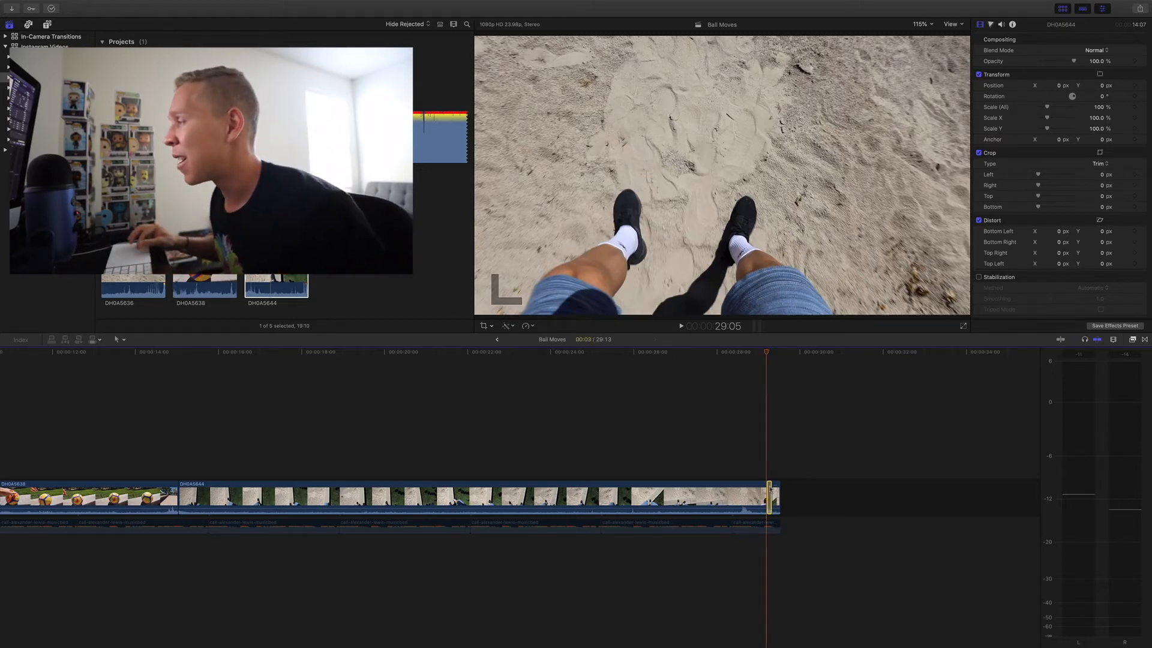
pyautogui.click(762, 470)
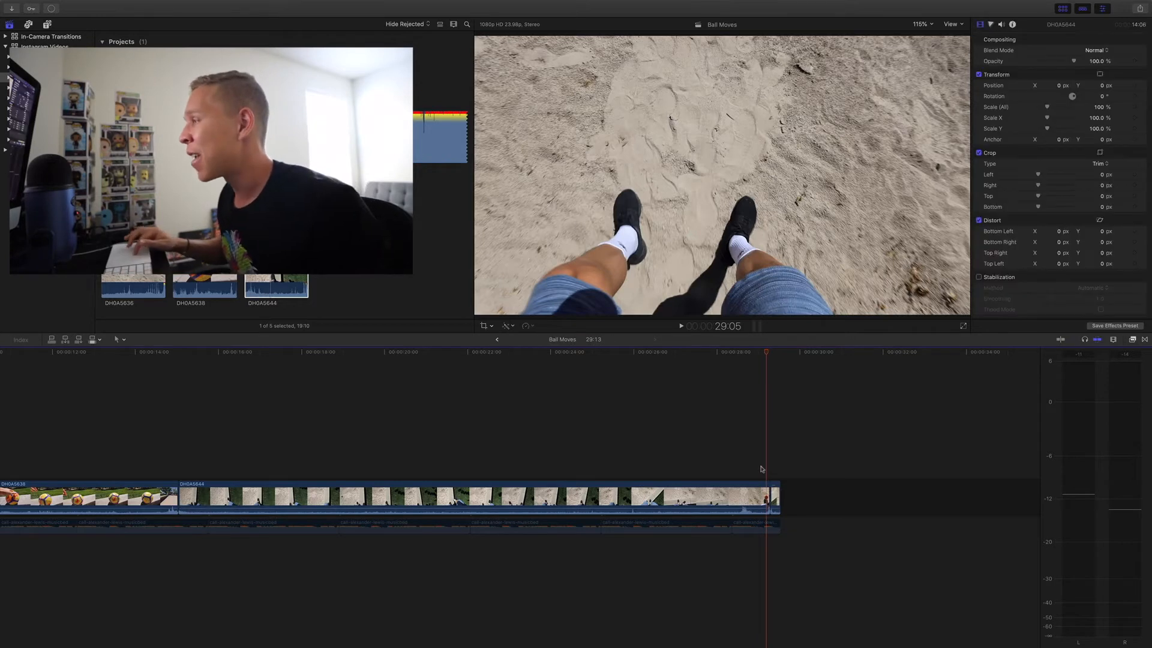
pyautogui.press('space')
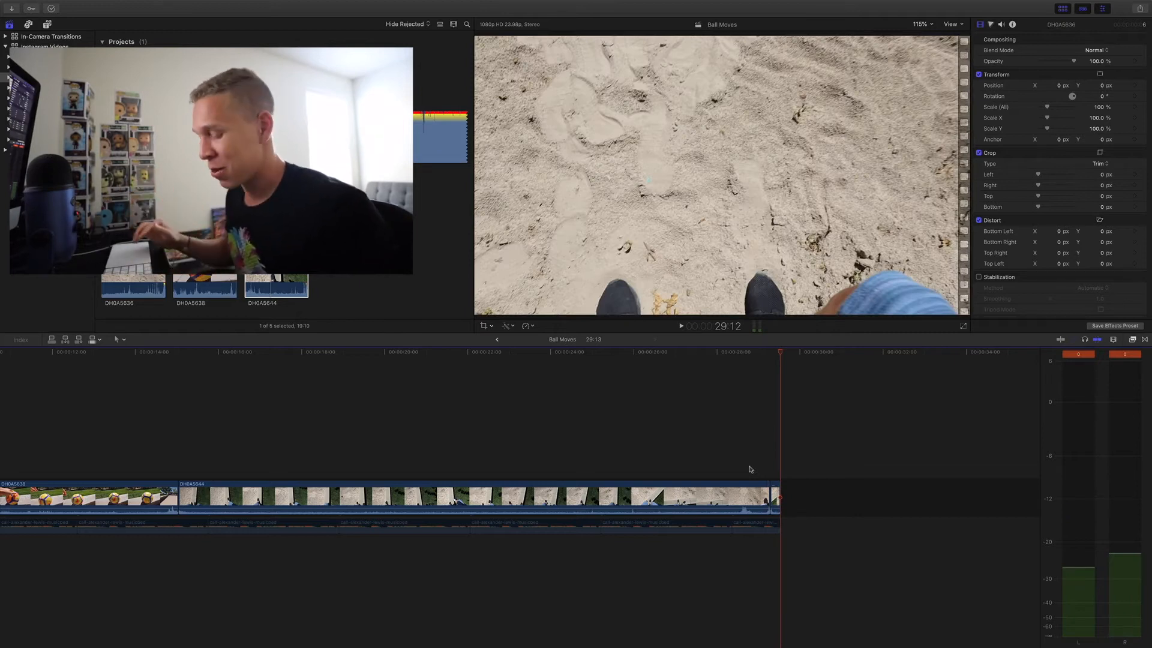
# - Undo the deletion of the transition between clip DH0A5644 and the short final clip
pyautogui.press('super+z')
pyautogui.press('super+shift+z')
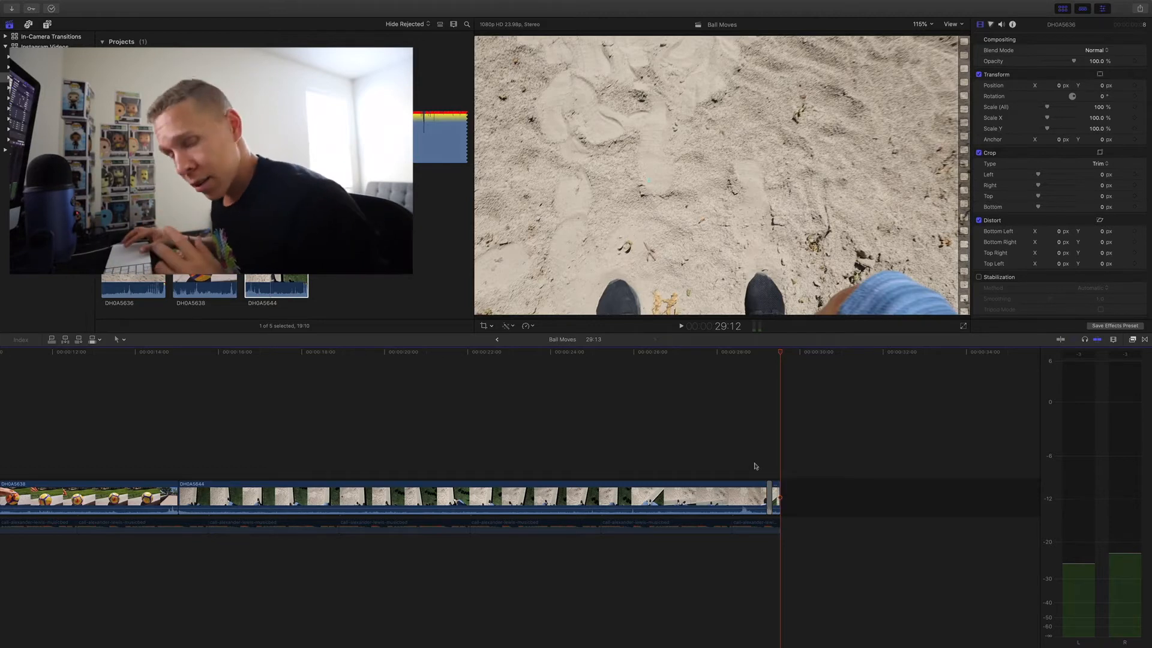
# - Duplicate the whole sequence, video and audio clips included, and append the copy directly after the end of the timeline
pyautogui.press('super+minus')
pyautogui.press('super+minus')
pyautogui.press('super+minus')
pyautogui.press('super+minus')
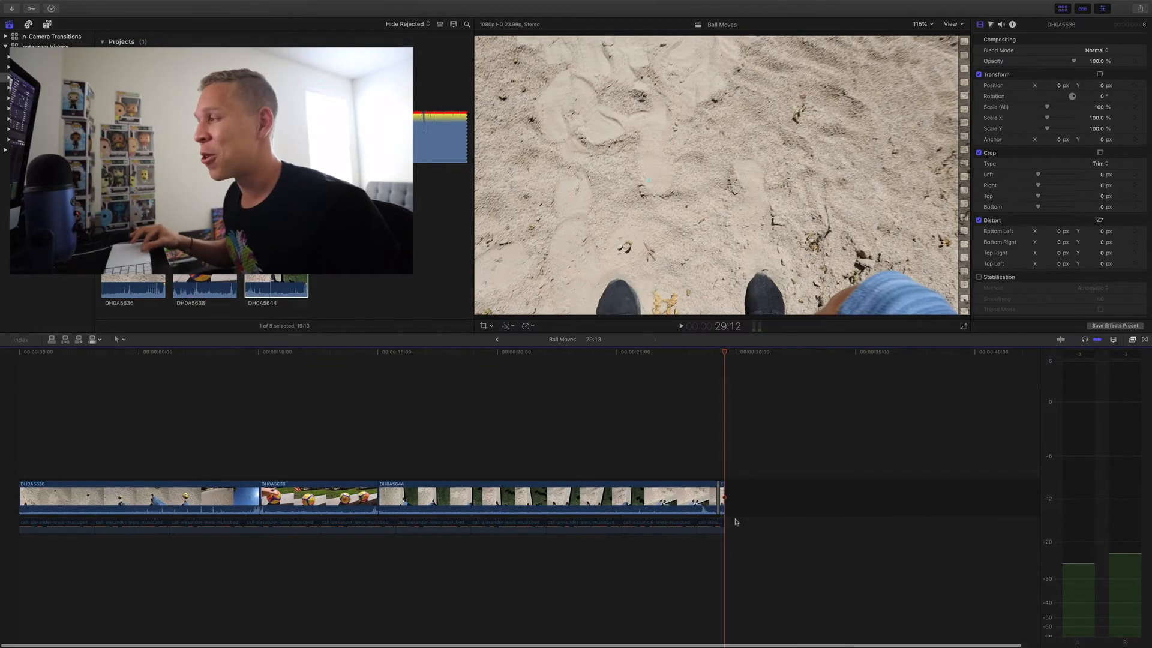
pyautogui.moveTo(4, 436); pyautogui.dragTo(749, 572)
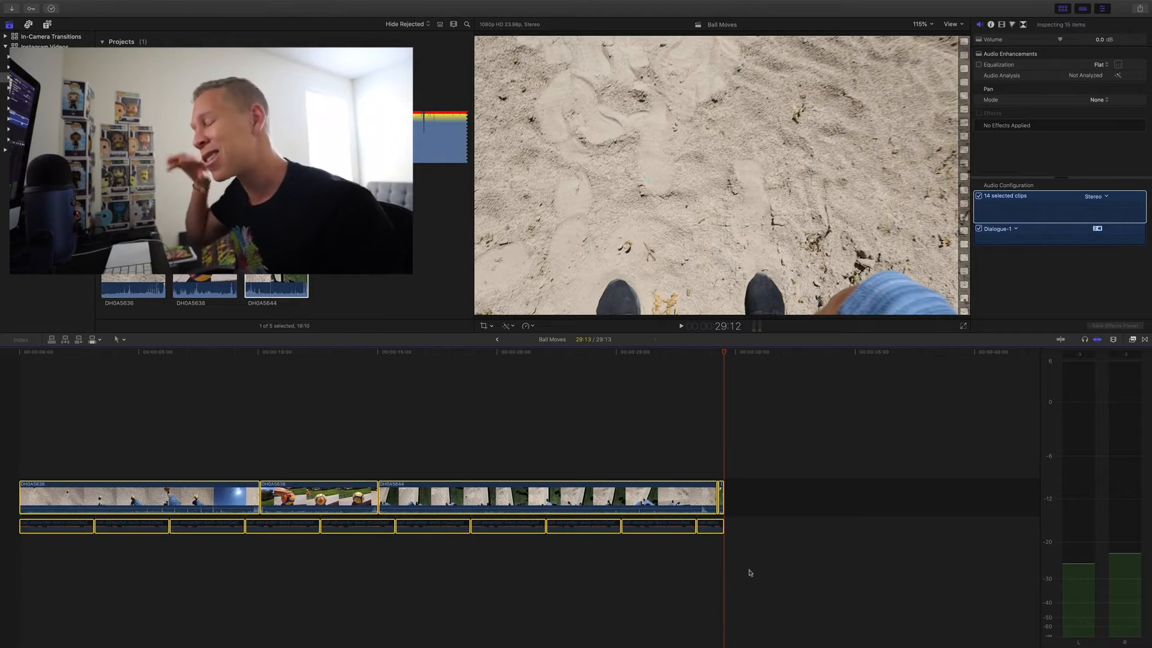
pyautogui.press('super+v')
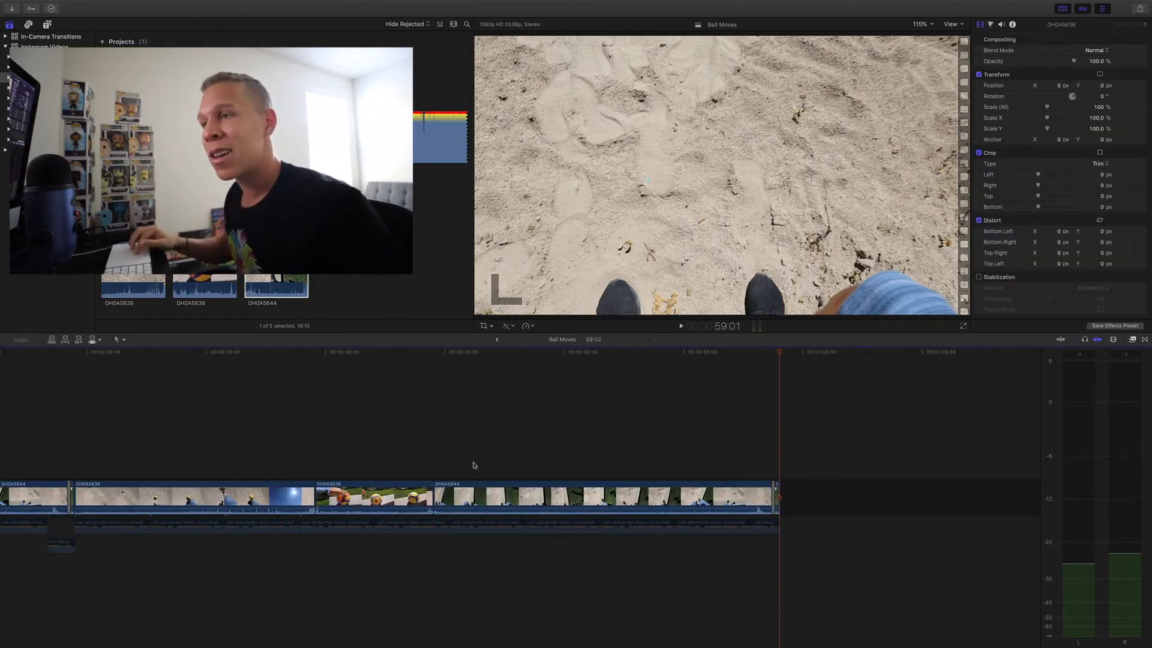
# - Play the doubled timeline from its beginning past the join where the second copy starts, to review the loop
pyautogui.hscroll(-2, 213, 473)
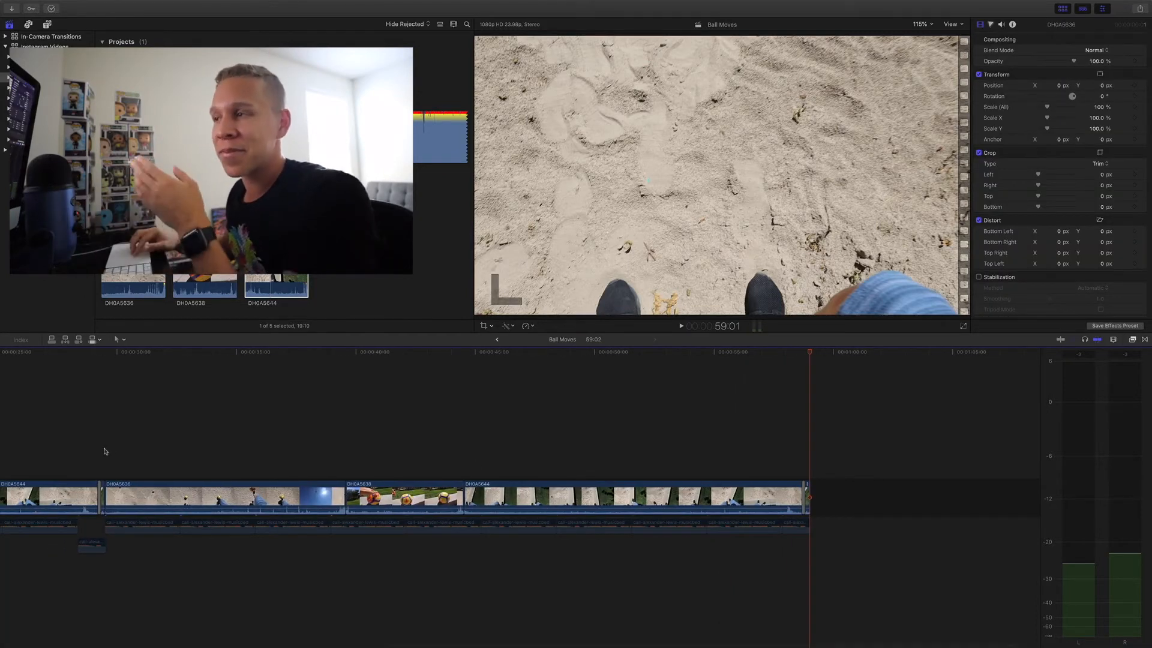
pyautogui.hscroll(-10, 65, 450)
pyautogui.hscroll(-12, 36, 450)
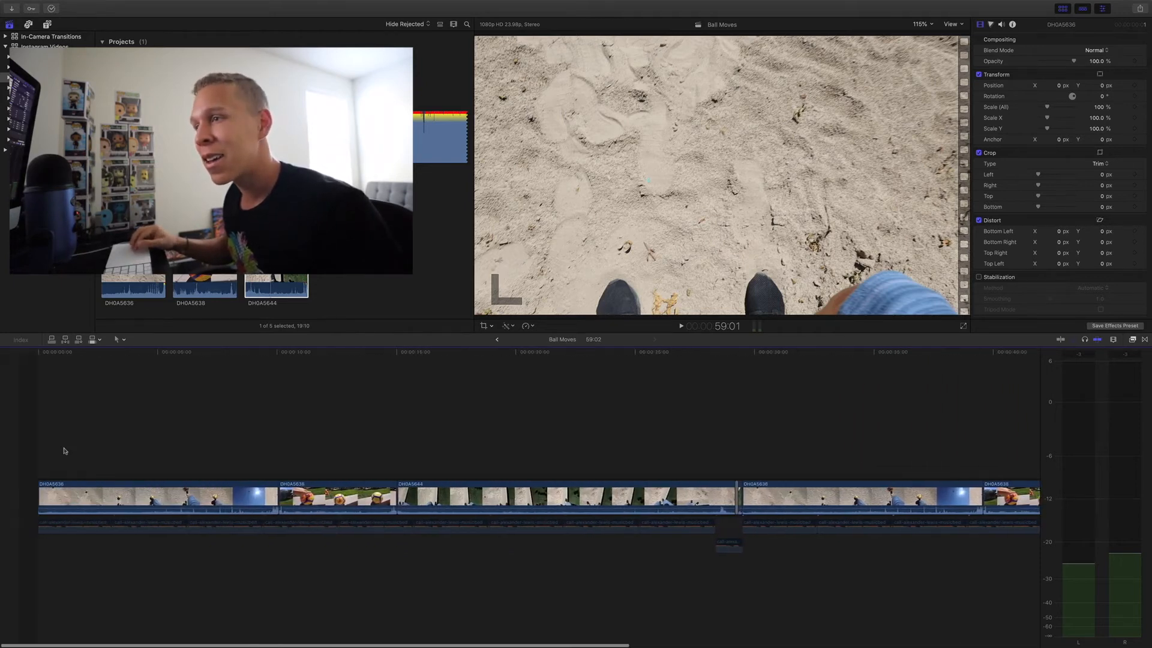
pyautogui.press('space')
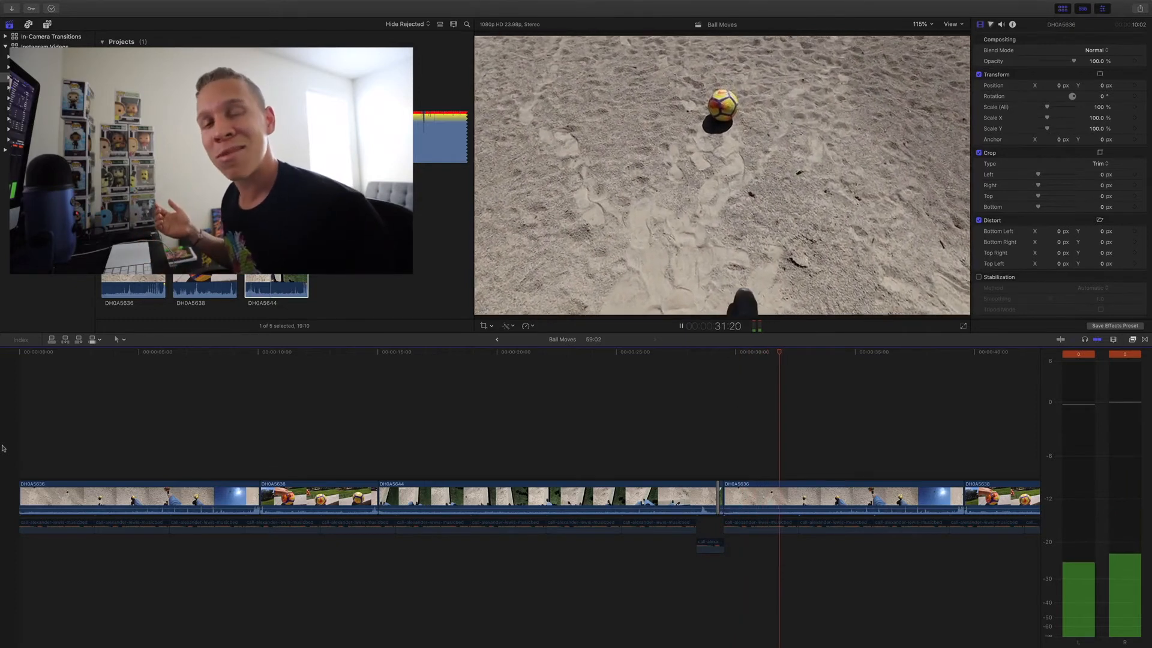
pyautogui.press('space')
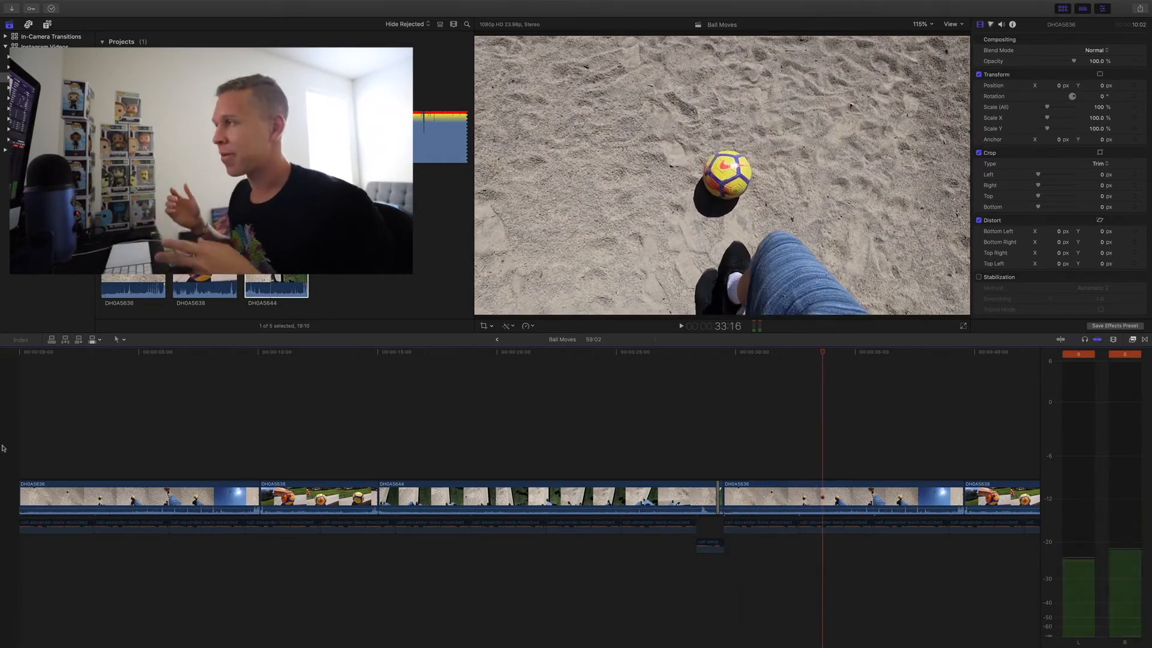